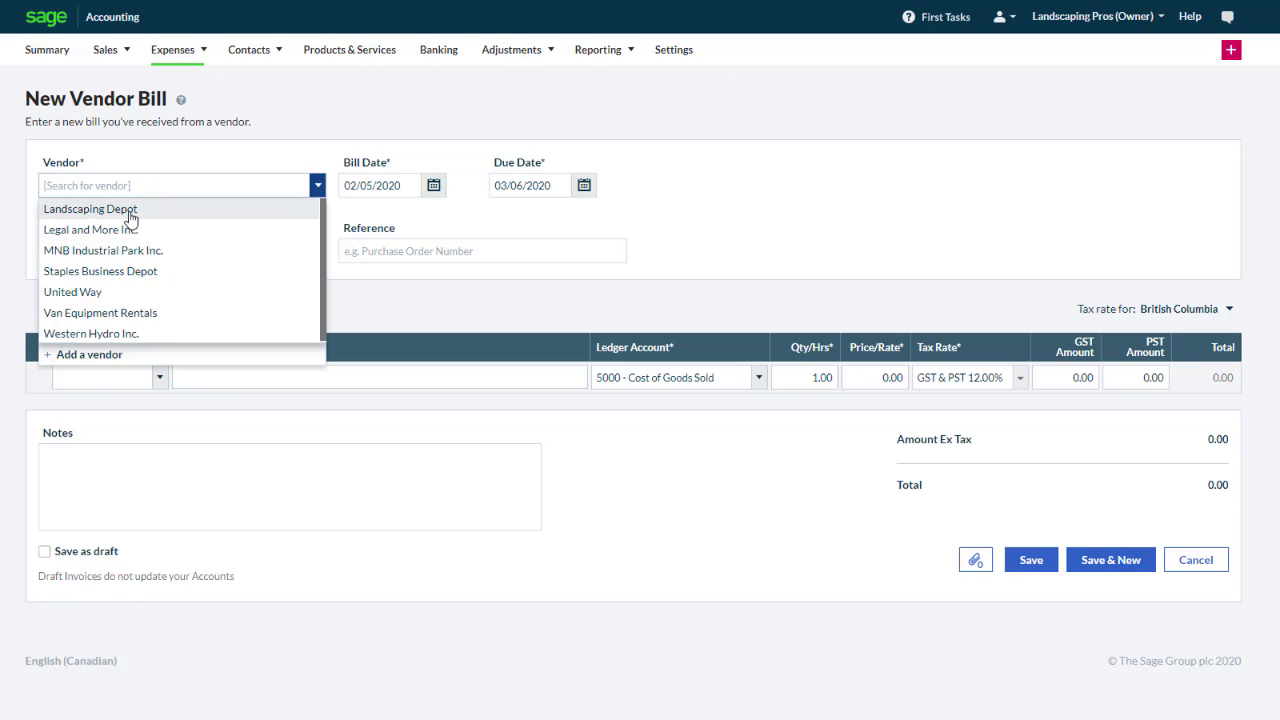
# Choose Landscaping Depot as the bill's vendor and set the bill date to 02/05/2020.
pyautogui.click(129, 210)
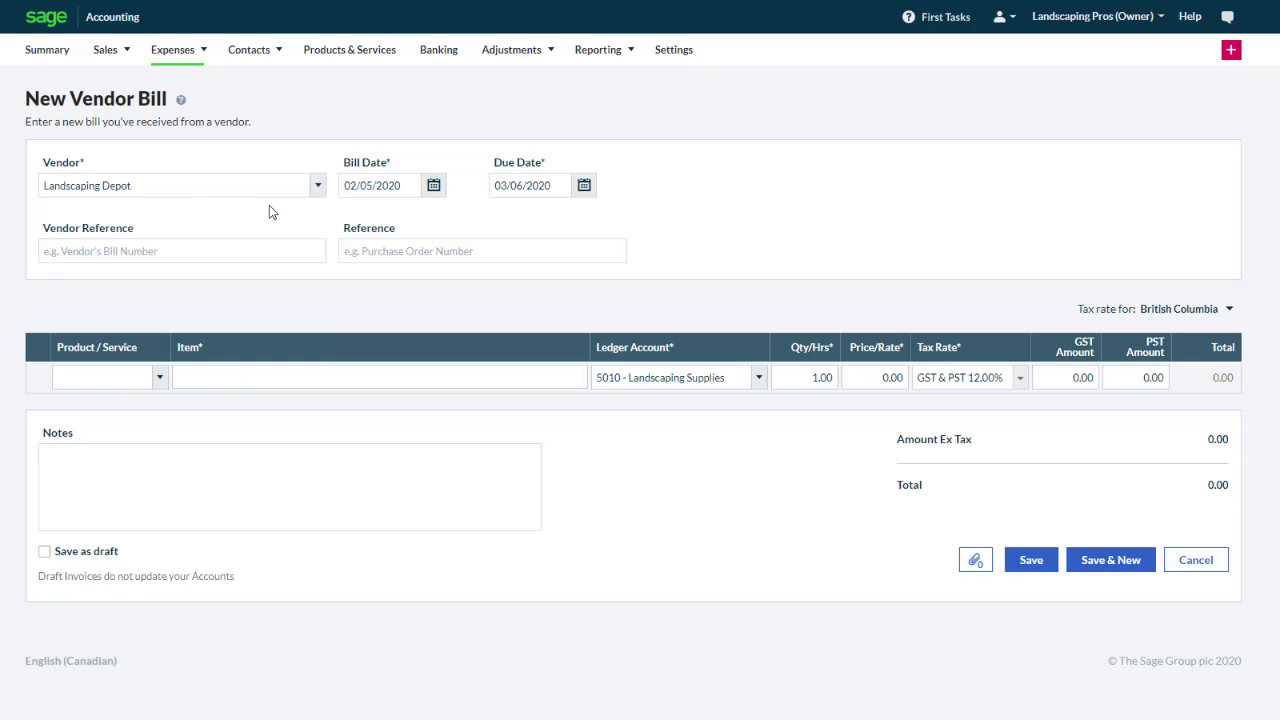
pyautogui.click(434, 186)
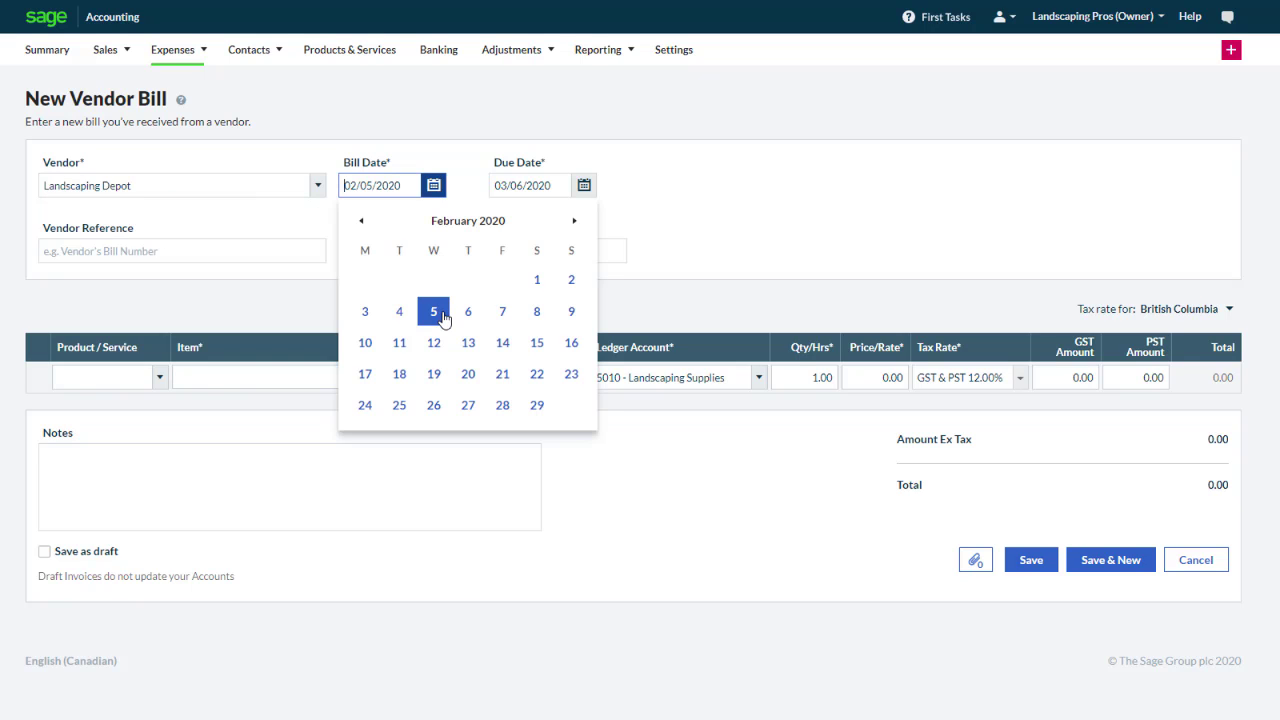
pyautogui.click(434, 312)
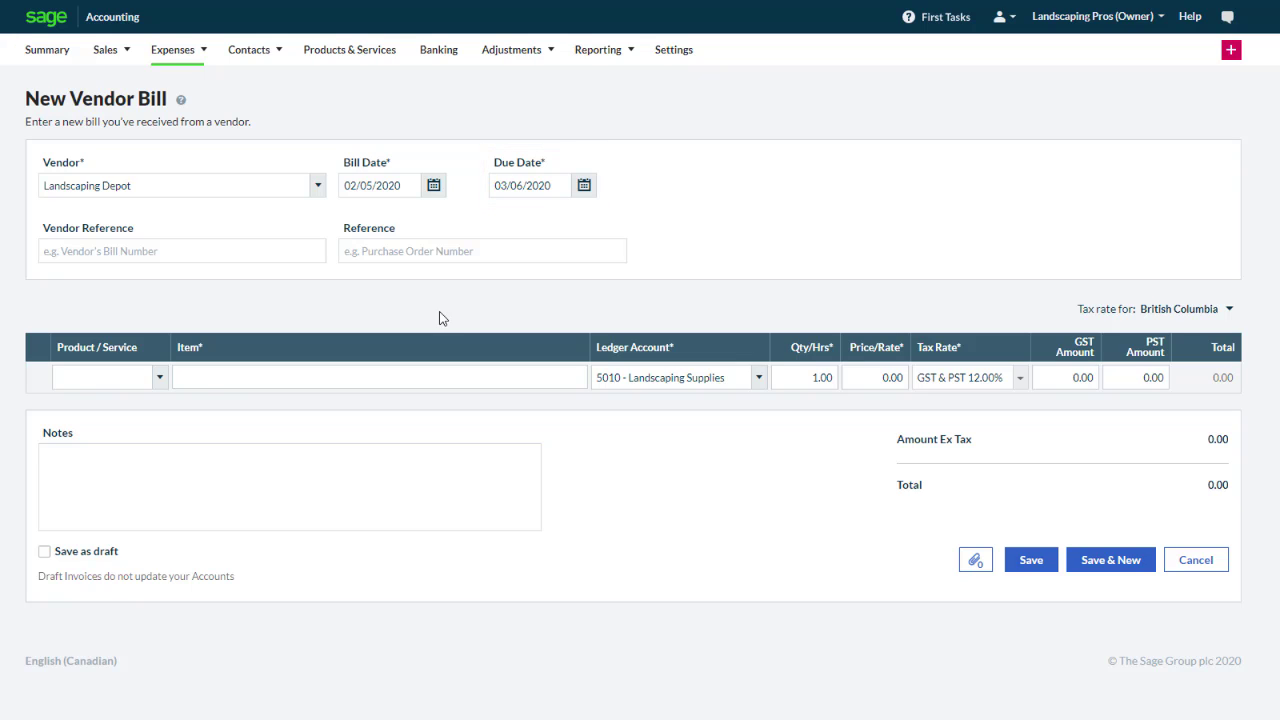
# Enter 1154 as the vendor reference and fill in the purchase order number as the bill's reference.
pyautogui.click(233, 251)
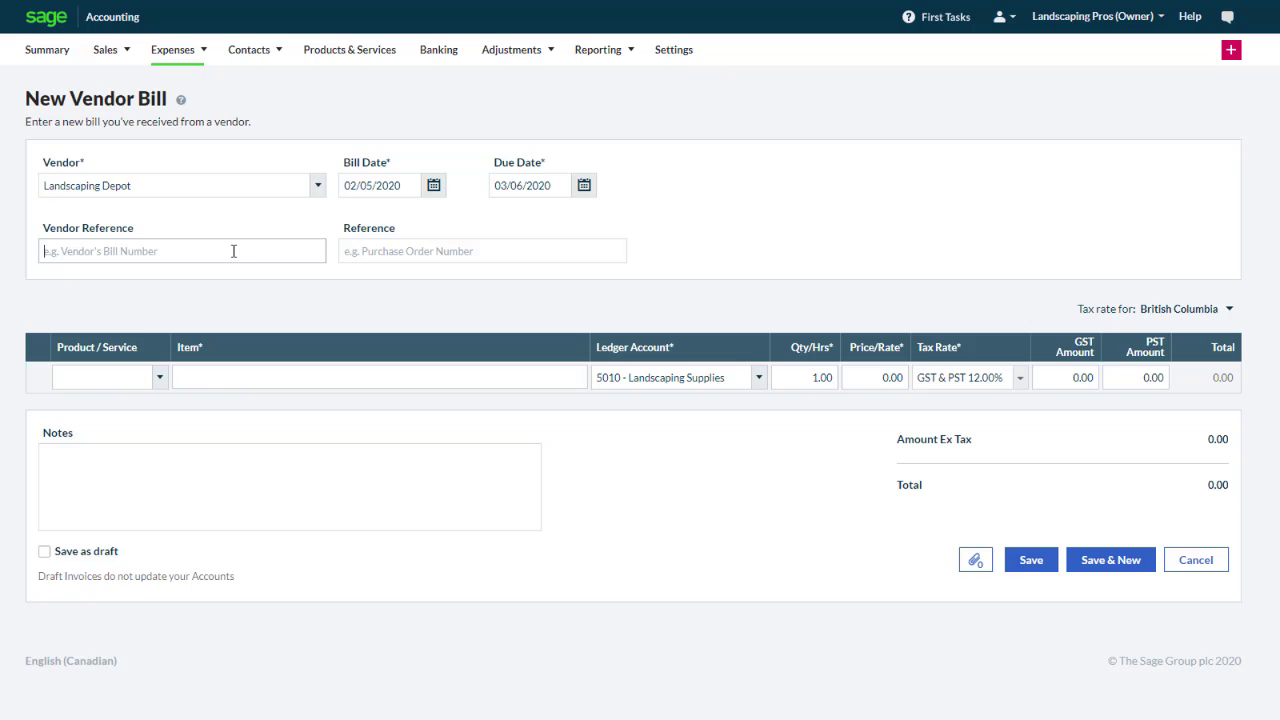
pyautogui.write('1154')
pyautogui.press('Tab')
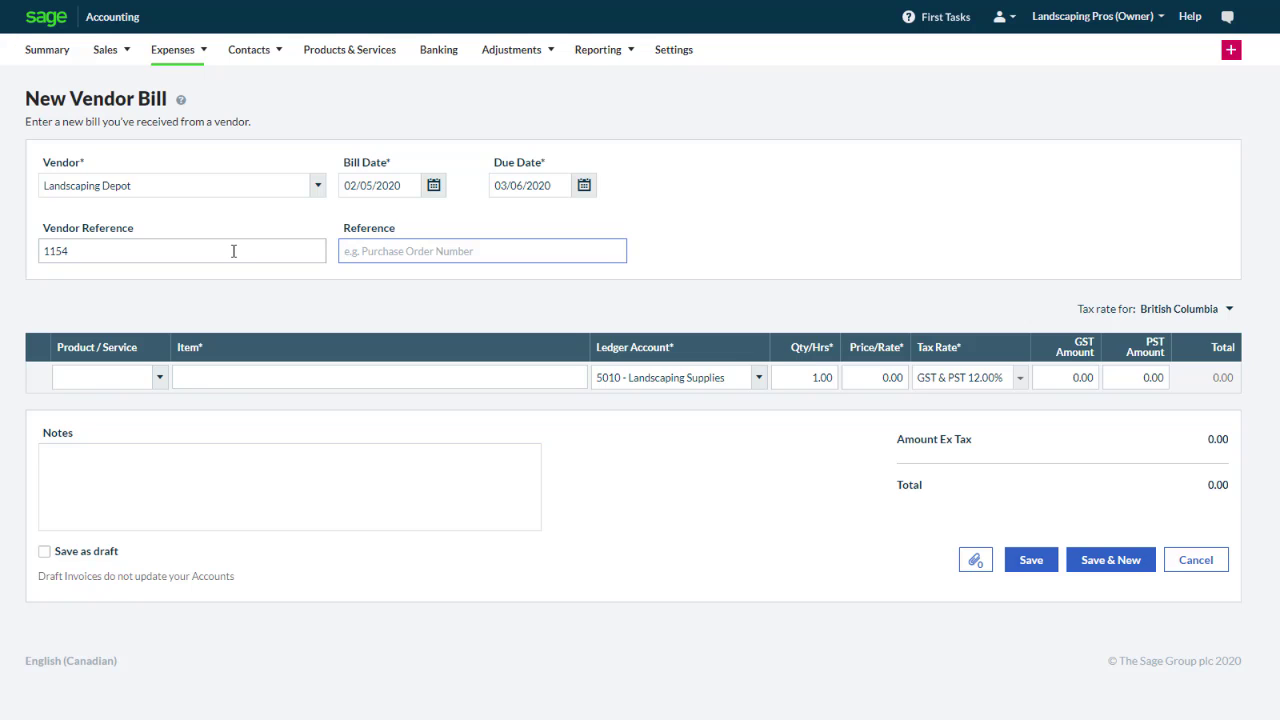
pyautogui.write('PO#')
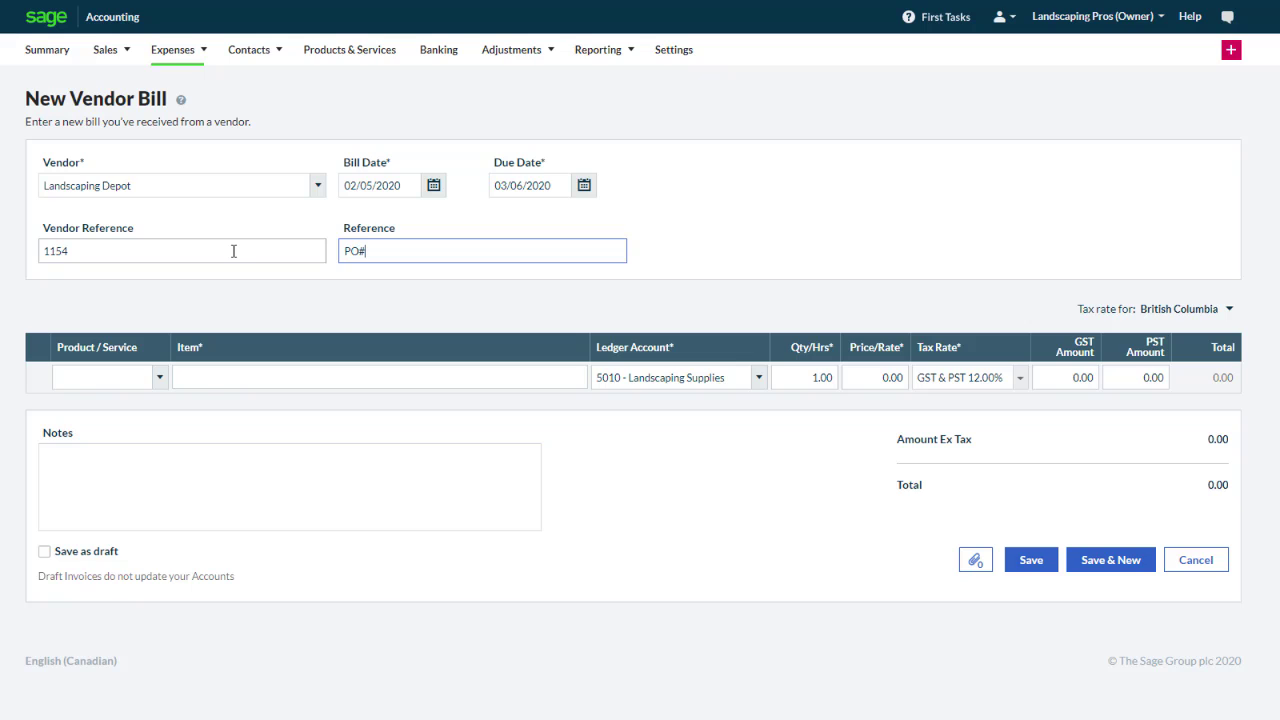
pyautogui.write(' 48')
# Add the product Premium Top Soil - 25 Lbs. Bag to the first bill line.
pyautogui.click(160, 377)
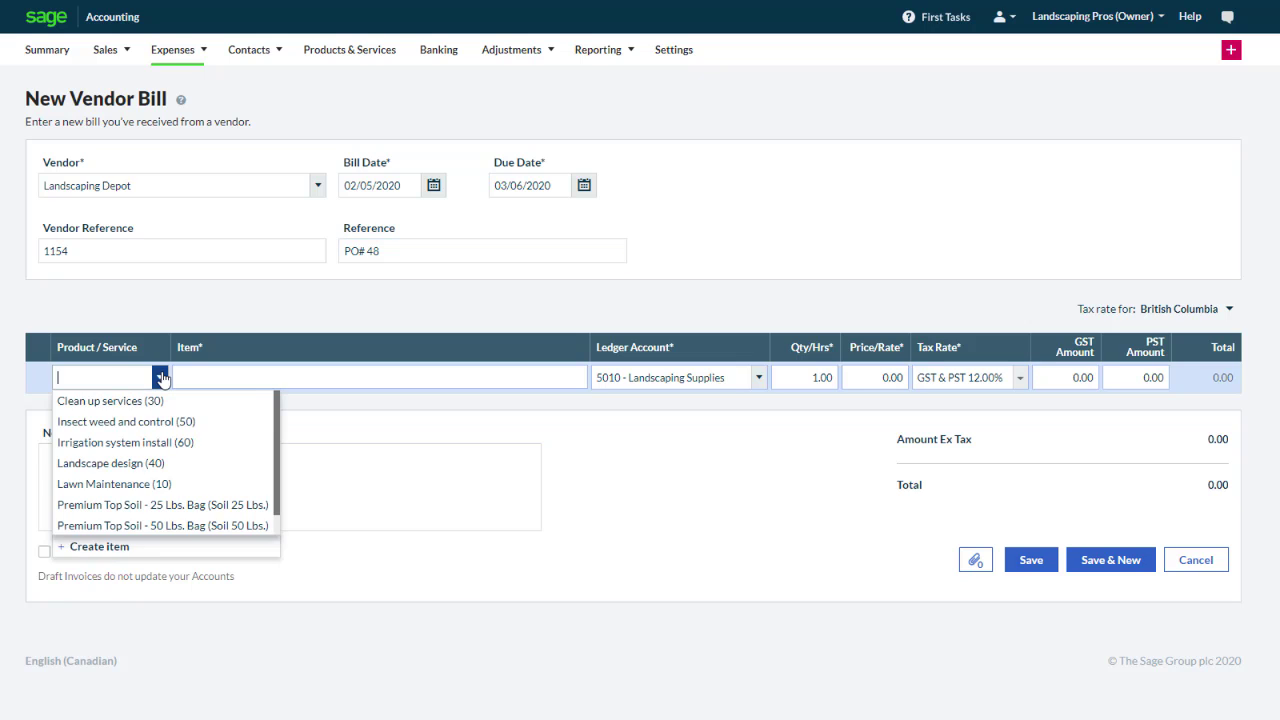
pyautogui.click(147, 505)
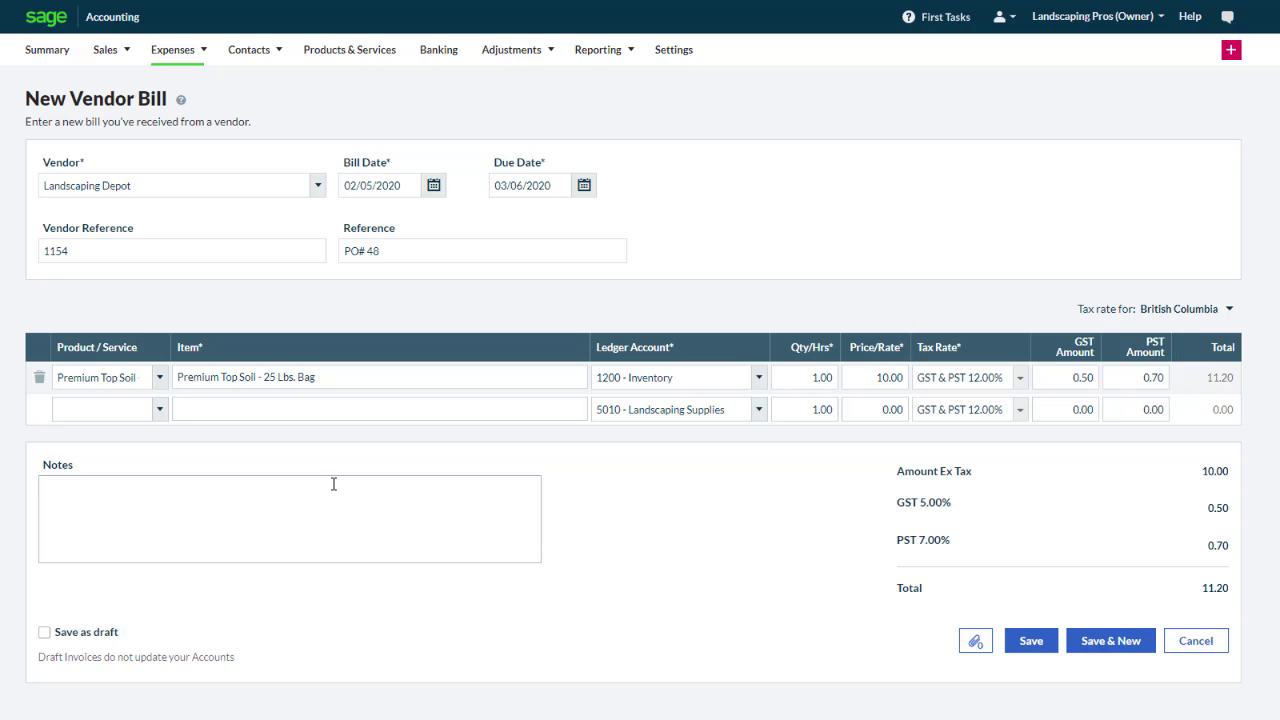
# Review the top soil line's ledger account and tax rate choices and the bill's provincial tax region options.
pyautogui.click(759, 378)
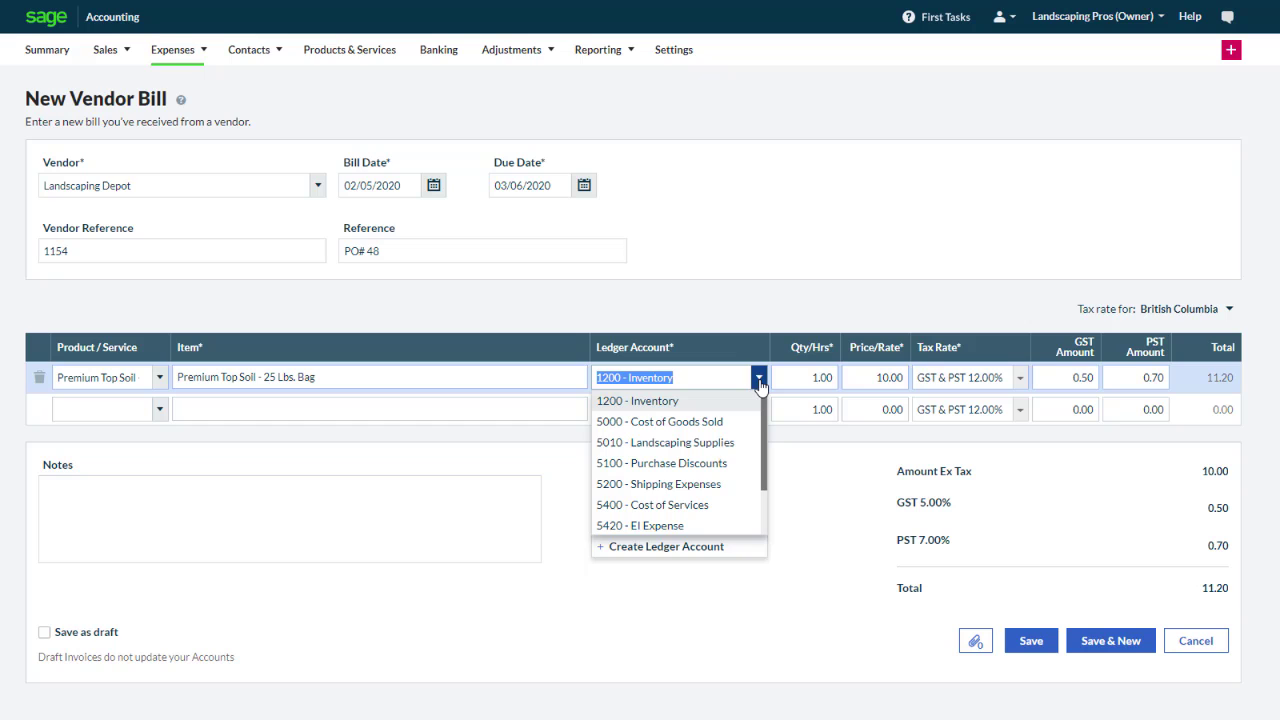
pyautogui.click(885, 377)
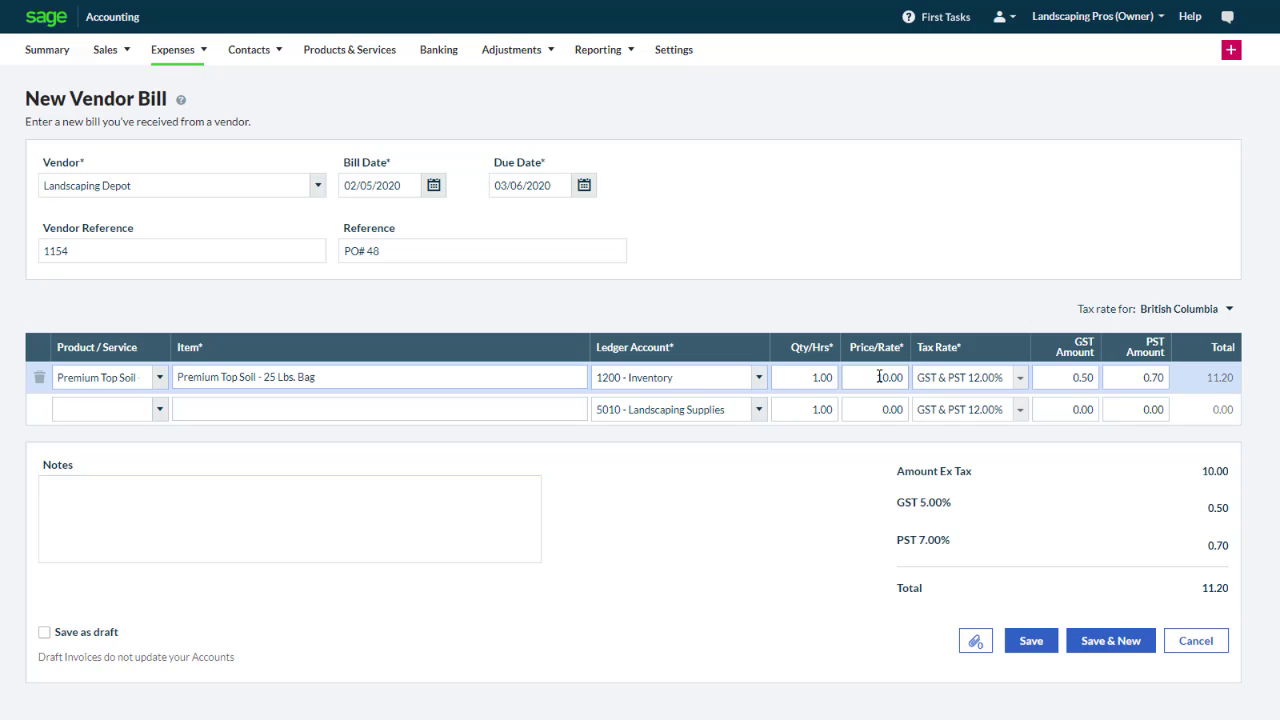
pyautogui.click(1232, 309)
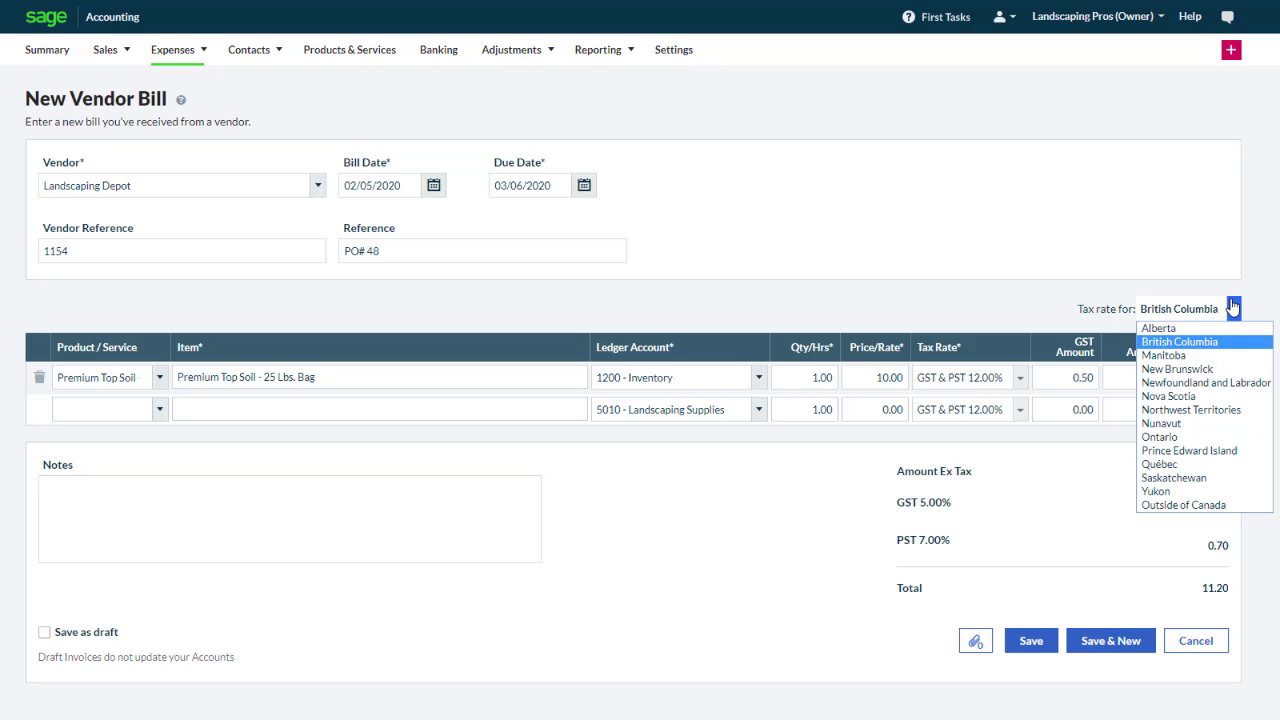
pyautogui.click(1232, 309)
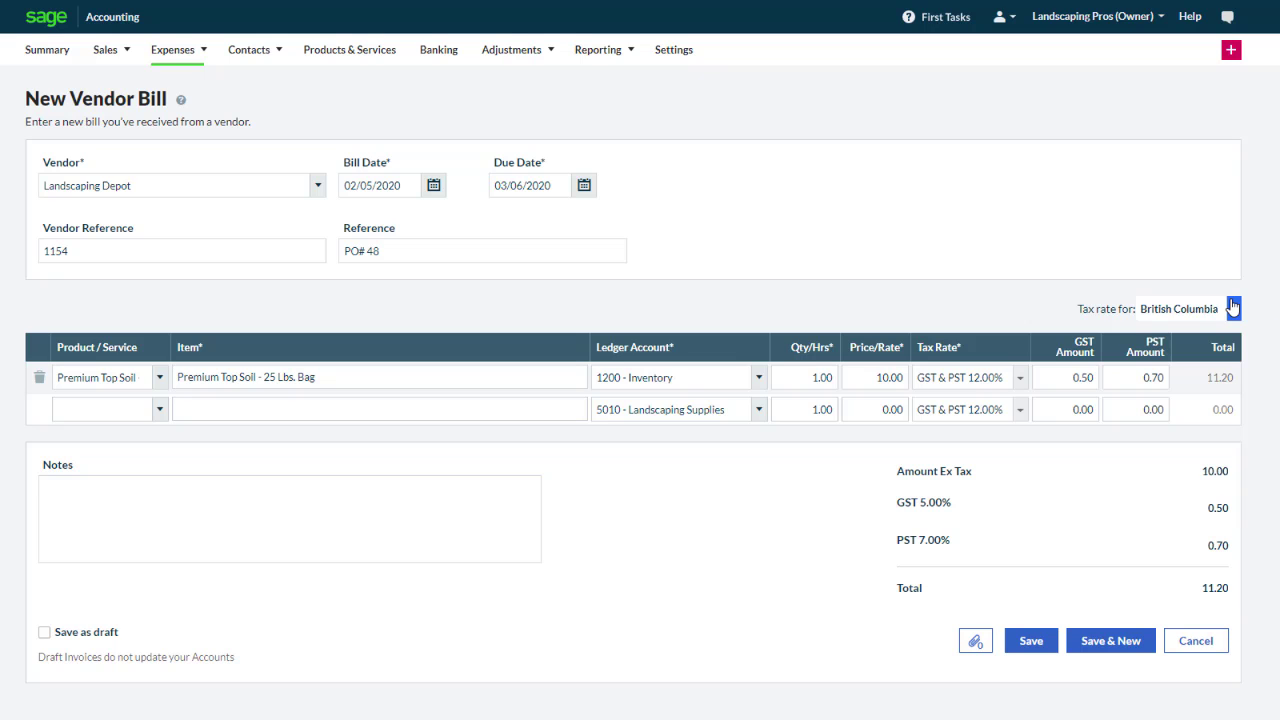
pyautogui.click(1020, 380)
pyautogui.click(1021, 390)
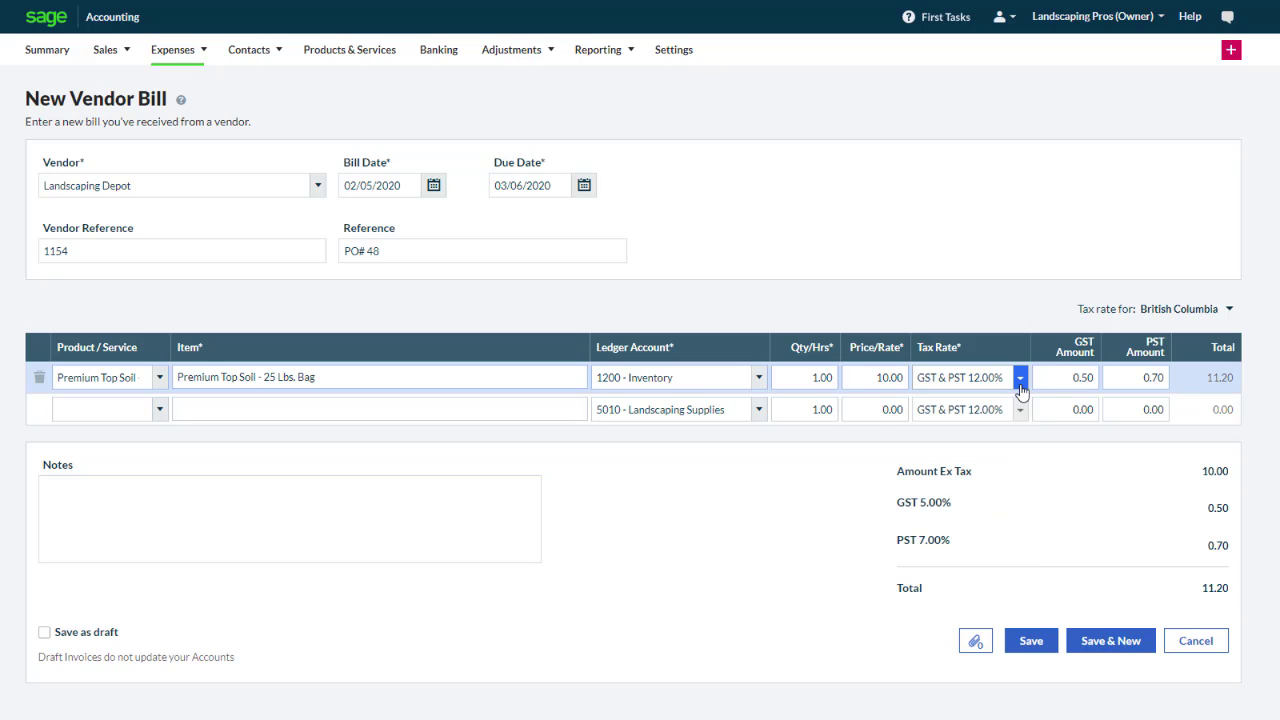
# Set the quantity of the Premium Top Soil line to 10.
pyautogui.click(807, 380)
pyautogui.write('10')
pyautogui.press('Tab')
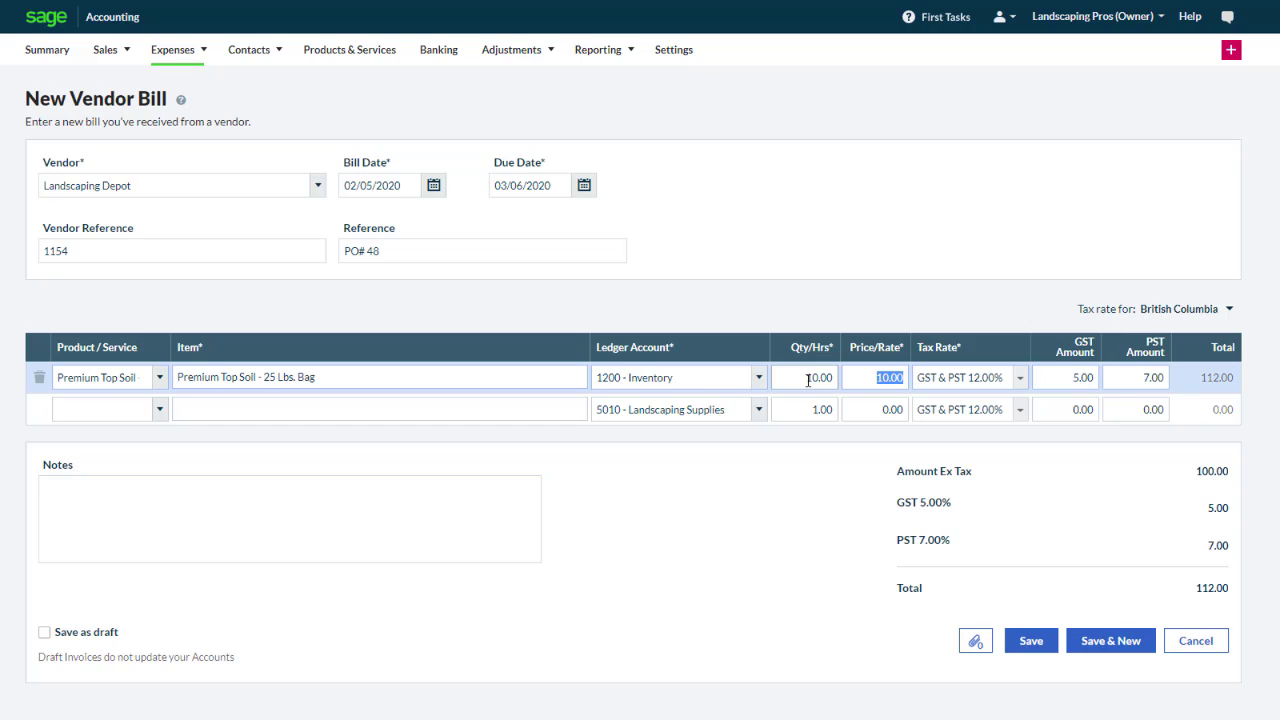
# Add a second bill line for the item "Handling and Shipping" with a price of 35.00.
pyautogui.click(421, 411)
pyautogui.write('Handl')
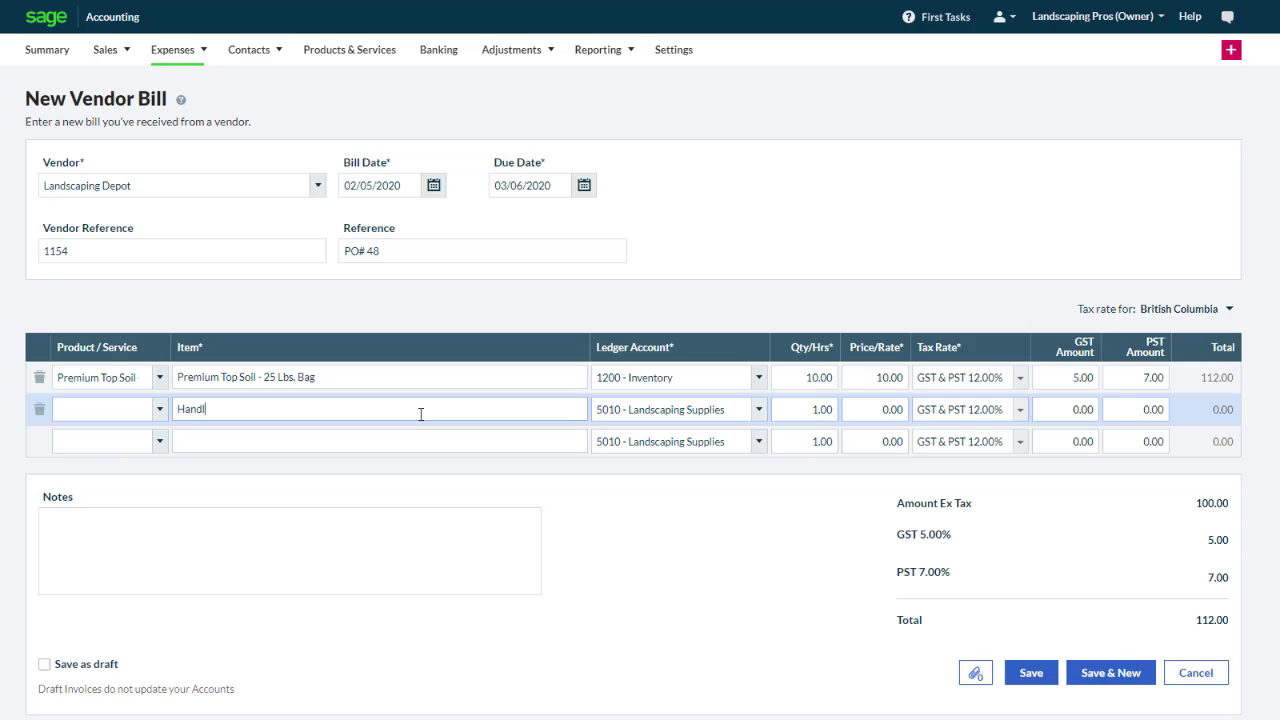
pyautogui.write('ing and Shipping')
pyautogui.click(869, 409)
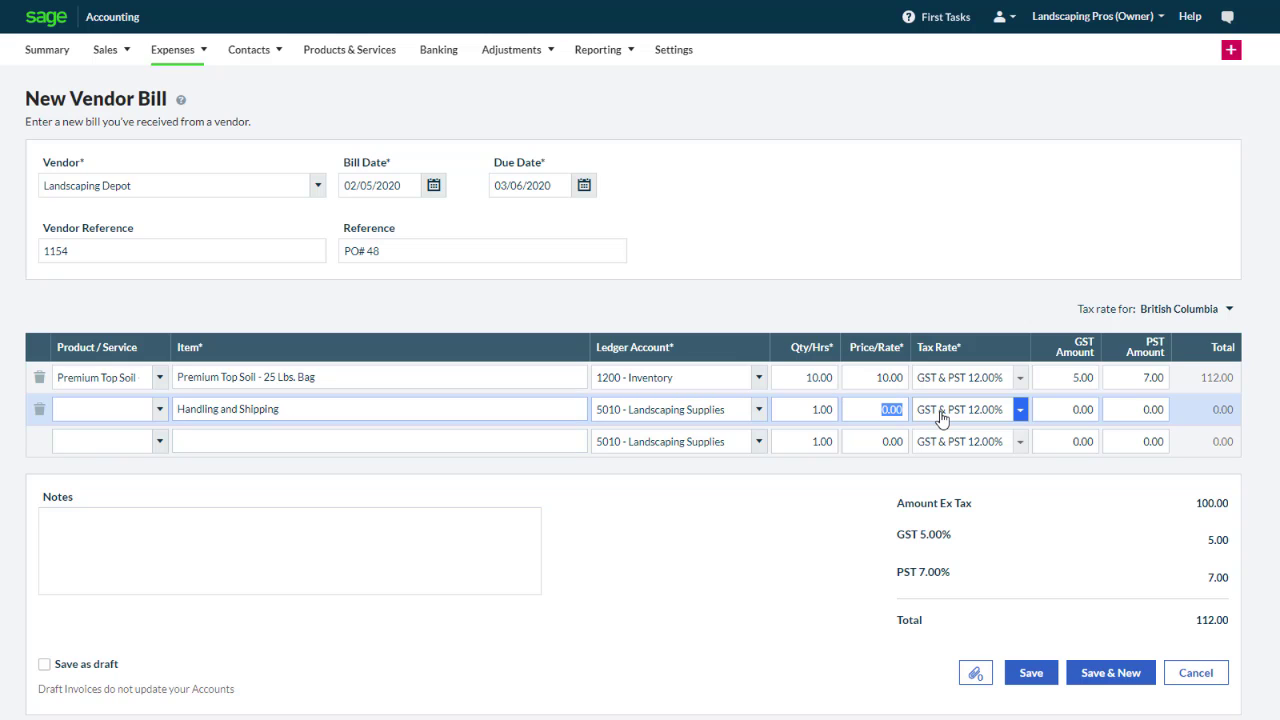
pyautogui.write('35')
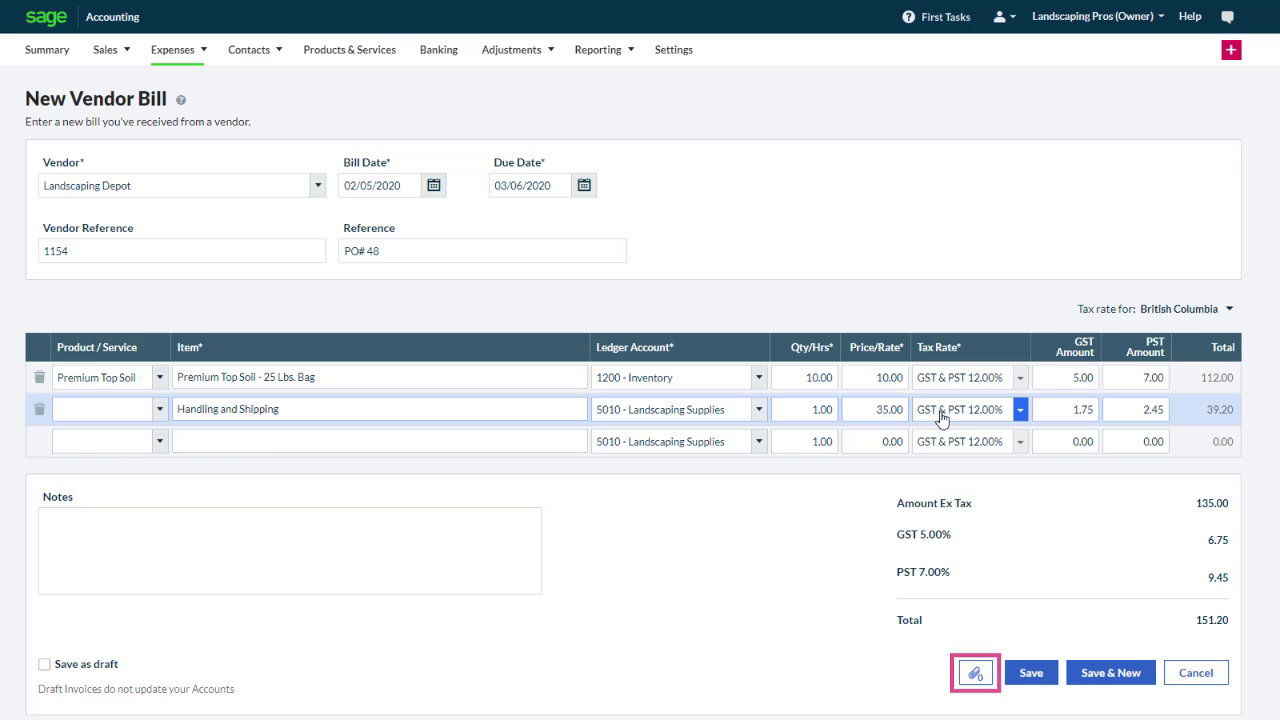
# Attach the file INV1154.pdf from the Accounting Data folder to the vendor bill and save the bill.
pyautogui.click(976, 682)
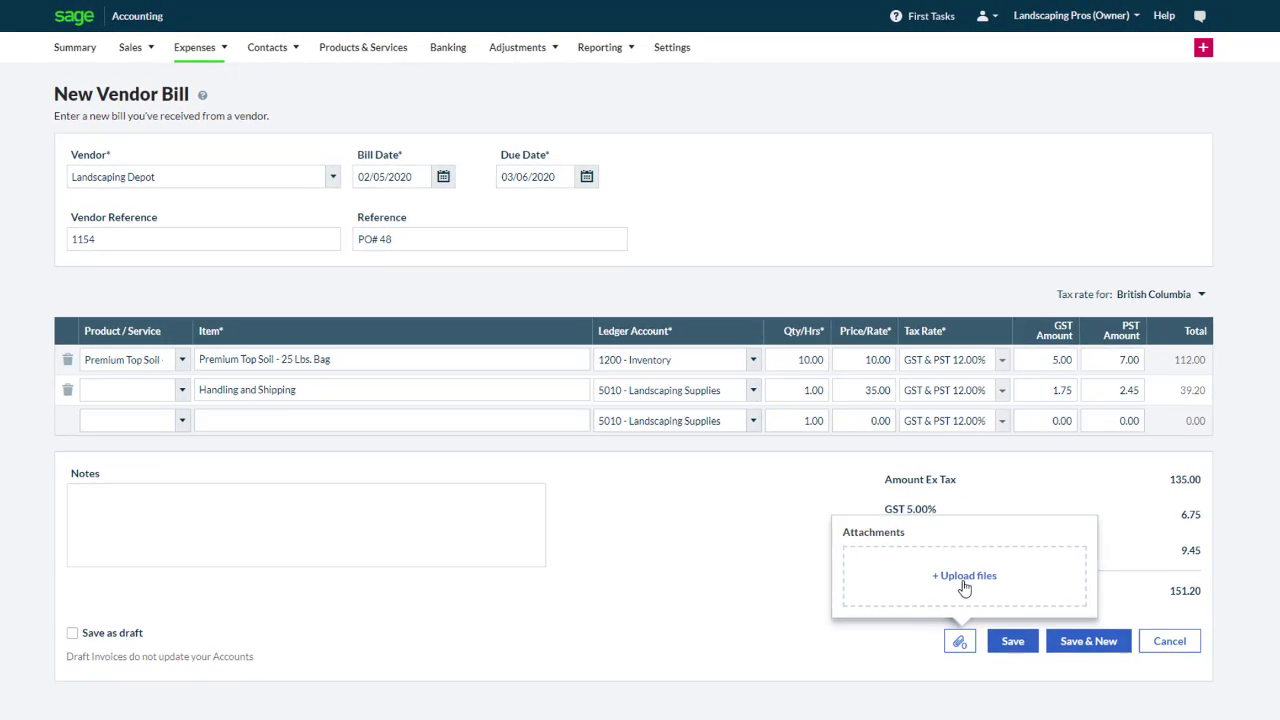
pyautogui.click(963, 580)
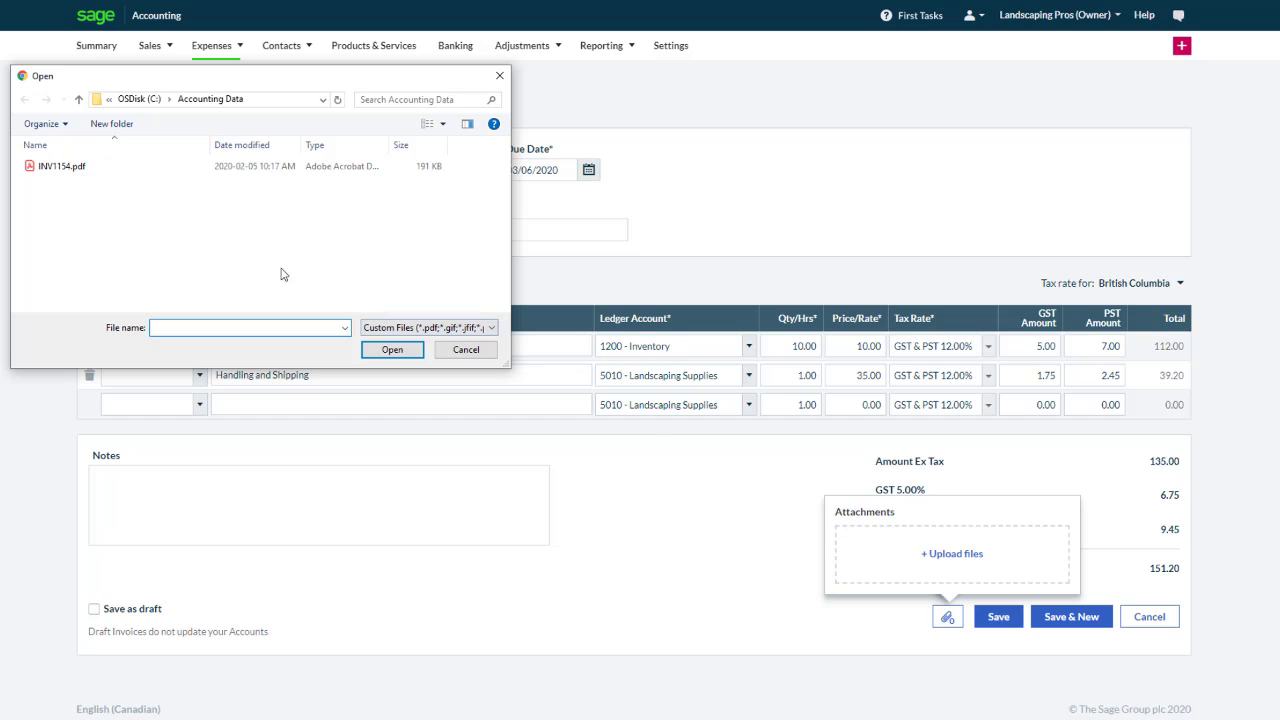
pyautogui.doubleClick(60, 167)
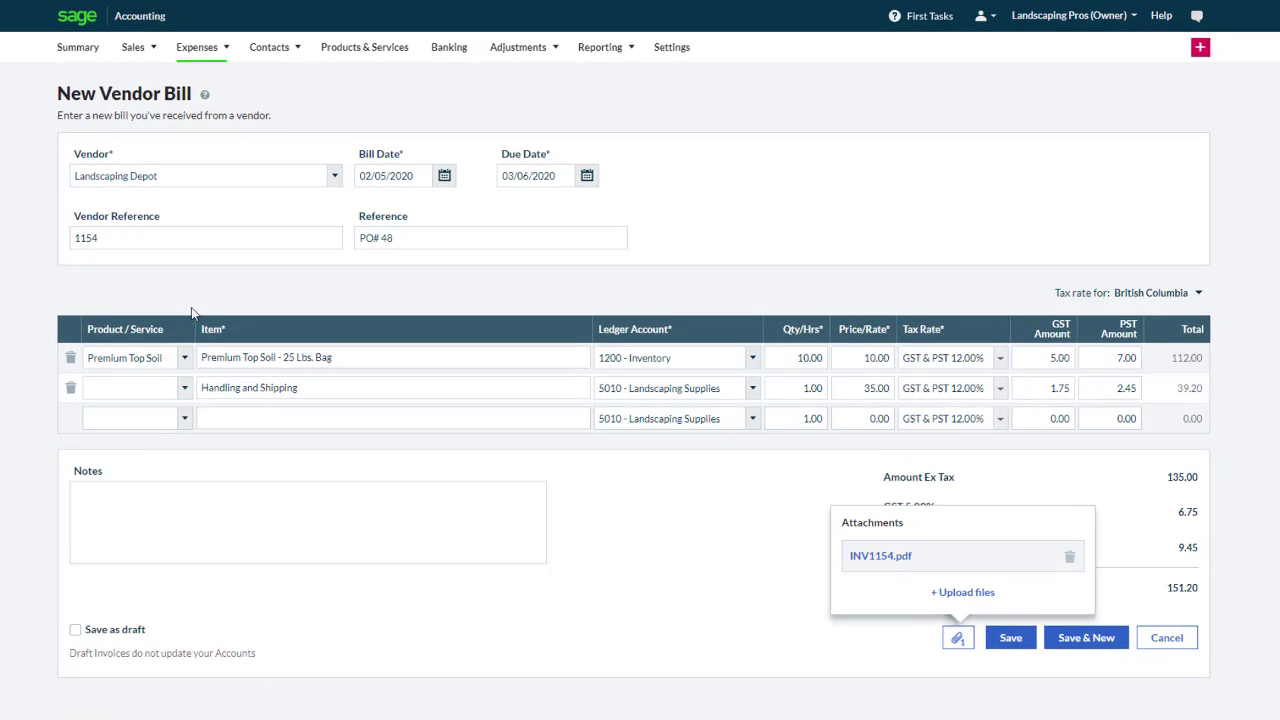
pyautogui.click(1162, 534)
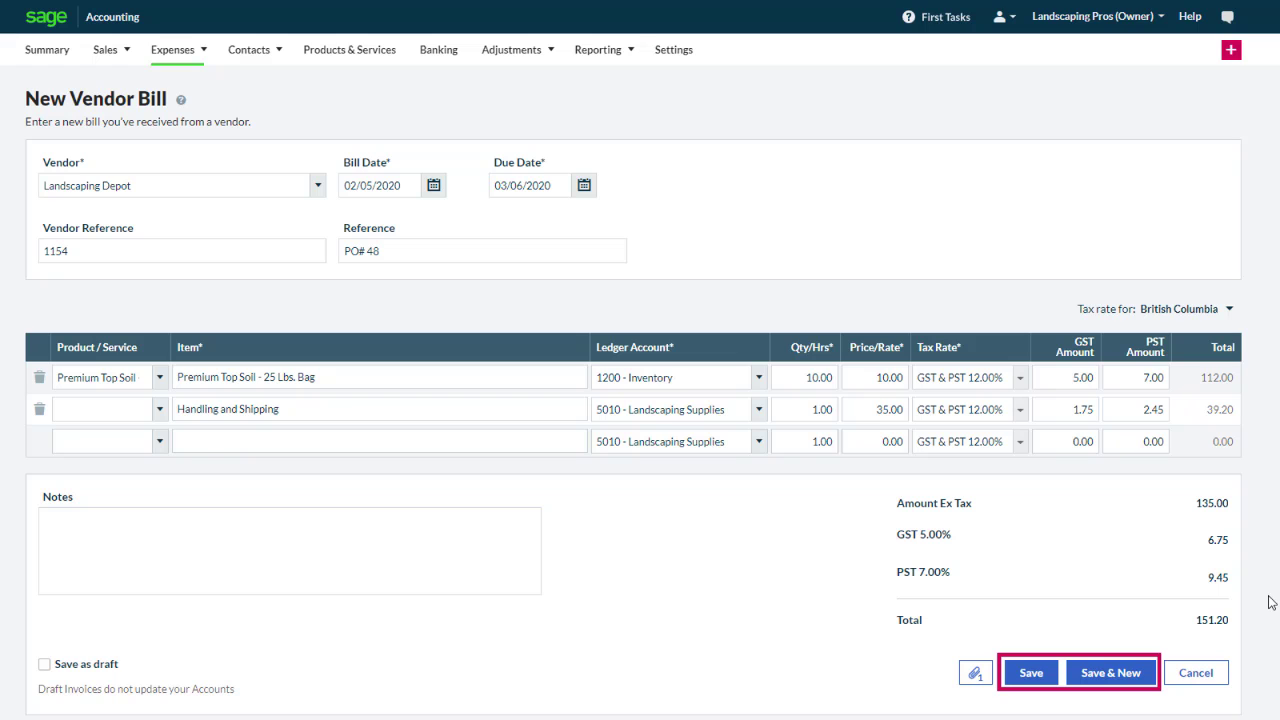
pyautogui.click(1046, 682)
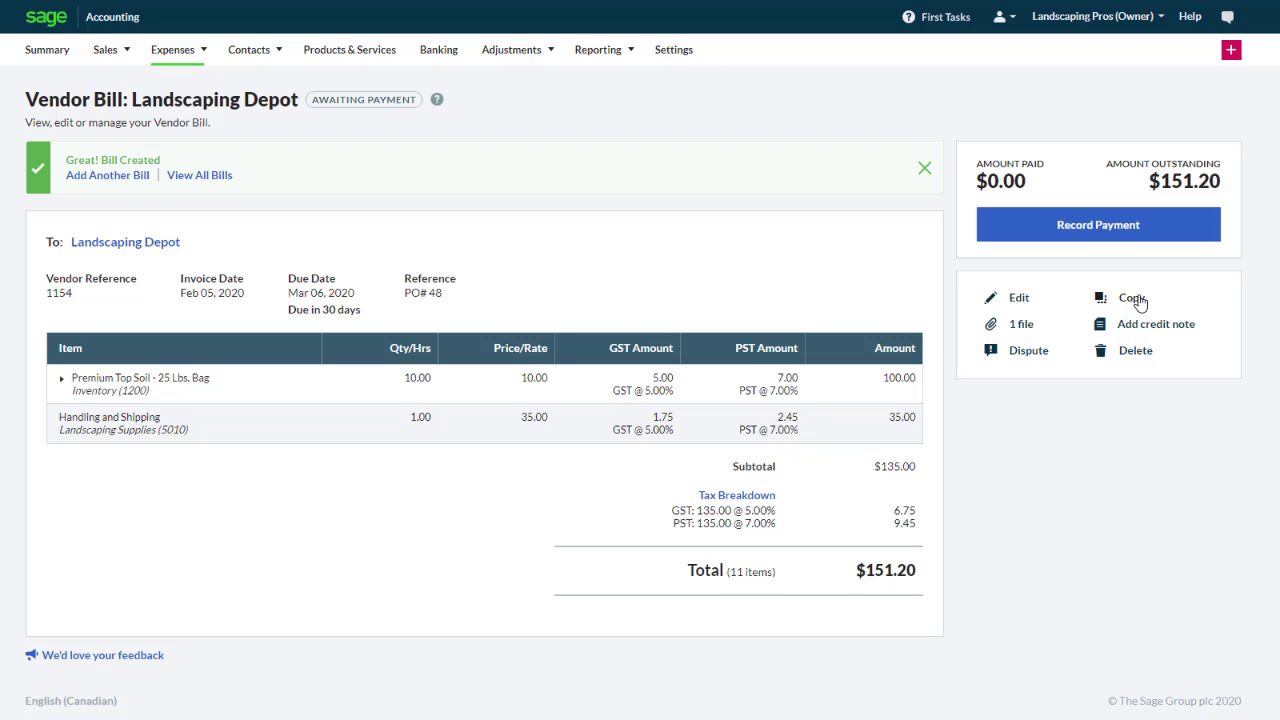
# View the list of files attached to the saved vendor bill and close it again.
pyautogui.click(1020, 325)
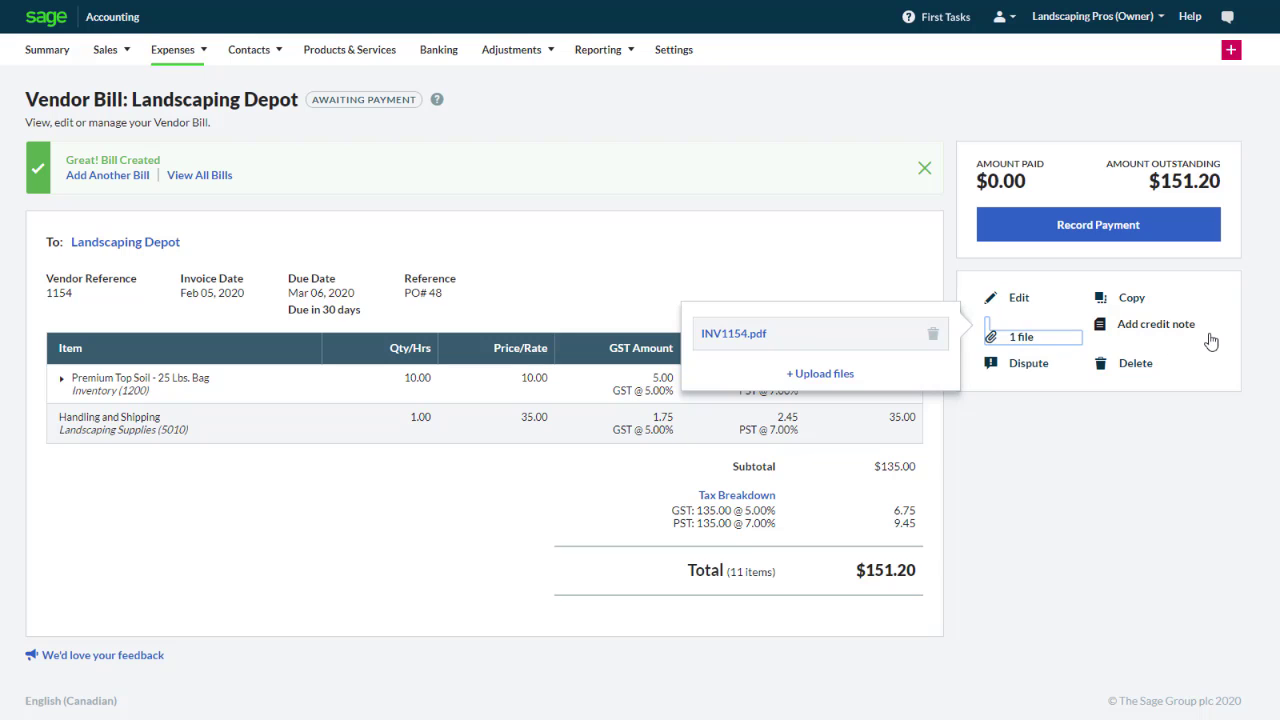
pyautogui.click(1246, 336)
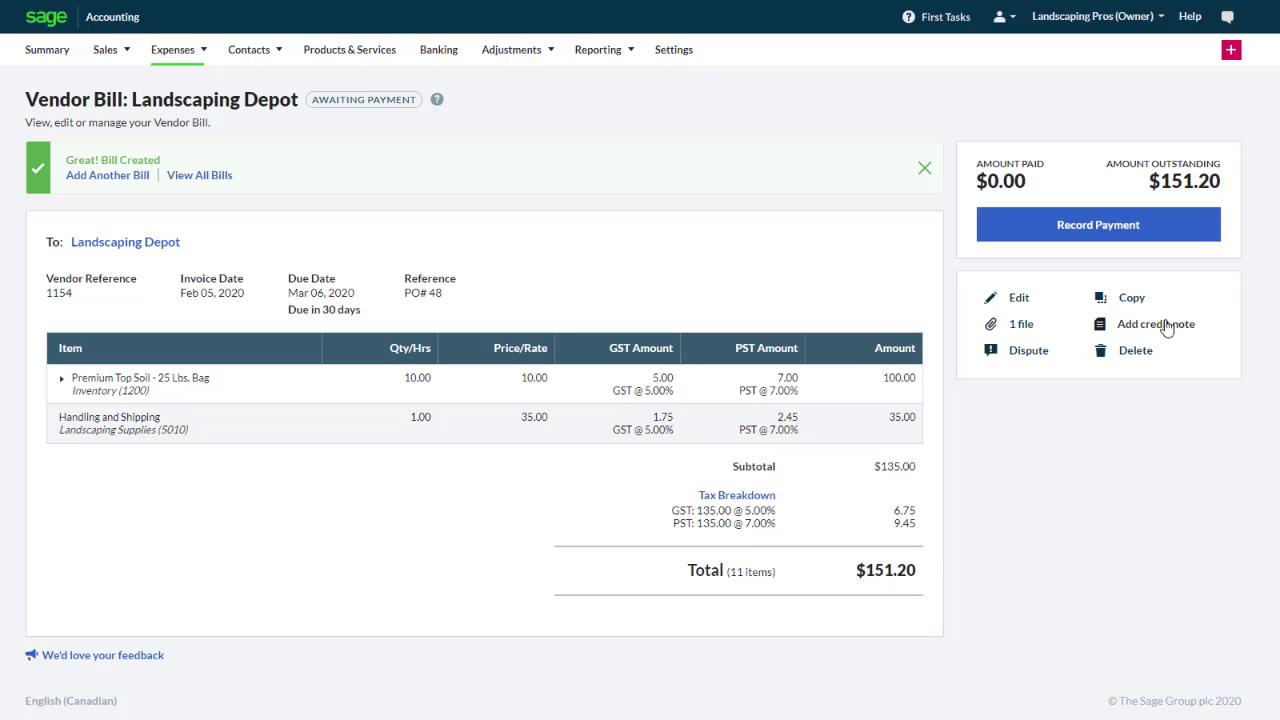